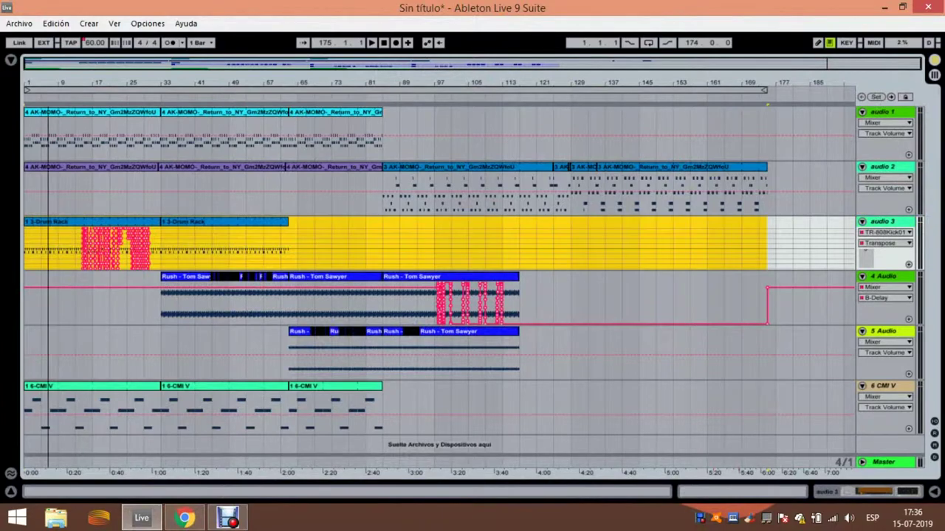
- Play the arrangement from the start and examine the kick Transpose automation on the audio 3 drum track up close
{"action": "key", "text": "plus"}
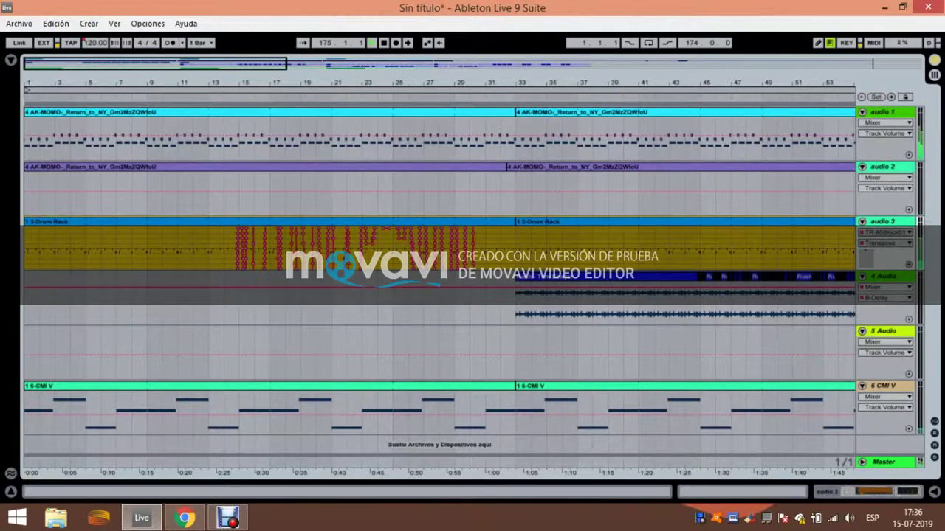
{"action": "key", "text": "space"}
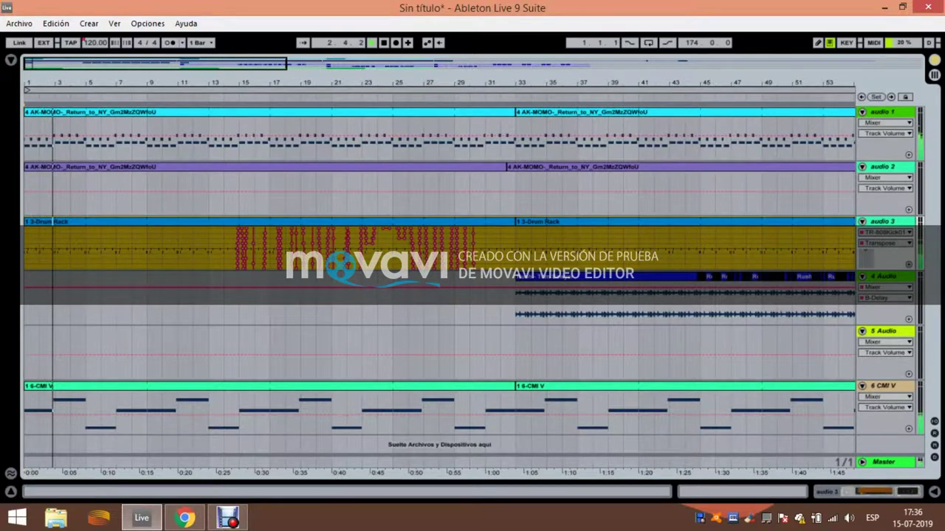
{"action": "left_click_drag", "start_coordinate": [214, 82], "coordinate": [214, 98]}
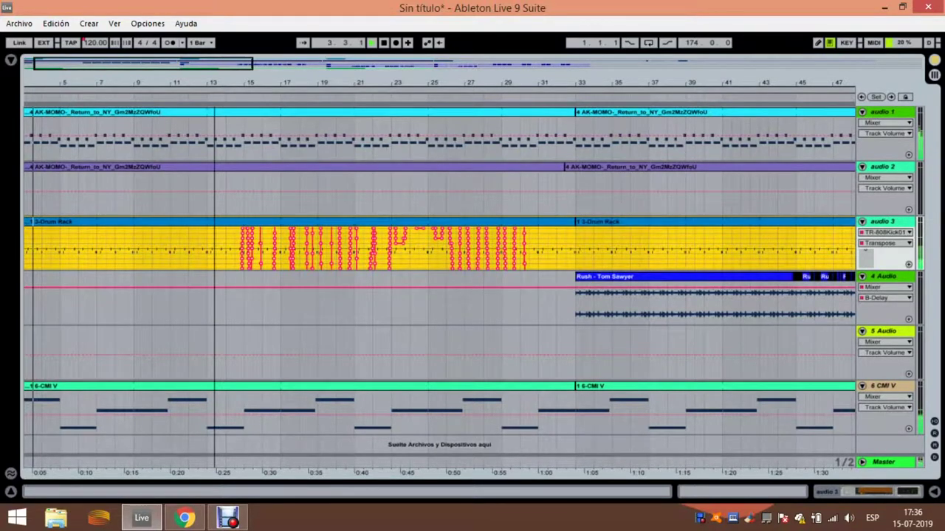
{"action": "left_click_drag", "start_coordinate": [214, 97], "coordinate": [256, 99]}
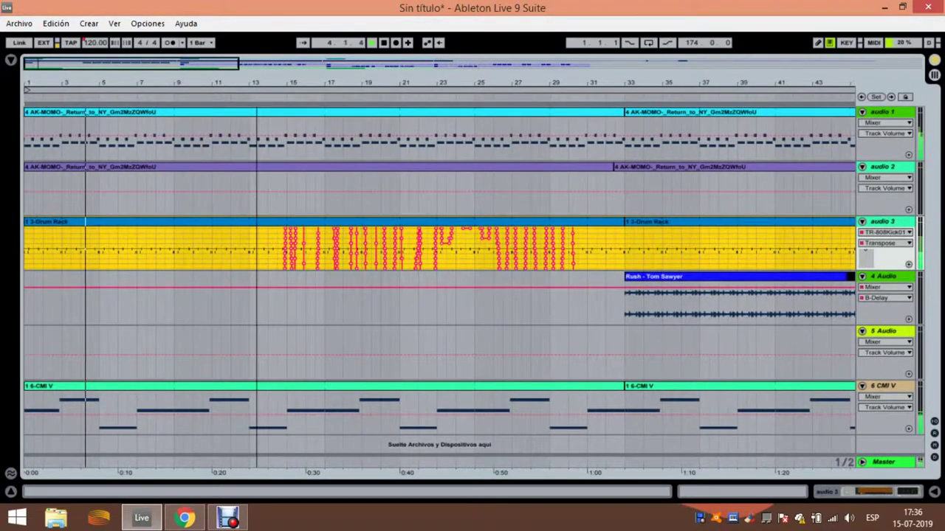
{"action": "mouse_move", "coordinate": [222, 83]}
{"action": "left_mouse_down"}
{"action": "mouse_move", "coordinate": [219, 94]}
{"action": "mouse_move", "coordinate": [233, 93]}
{"action": "left_mouse_up"}
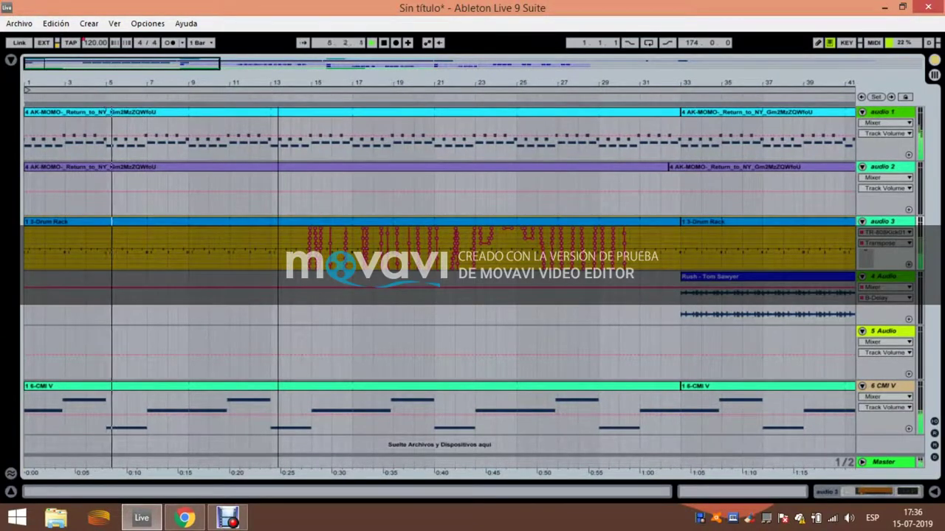
{"action": "left_click_drag", "start_coordinate": [277, 82], "coordinate": [402, 111]}
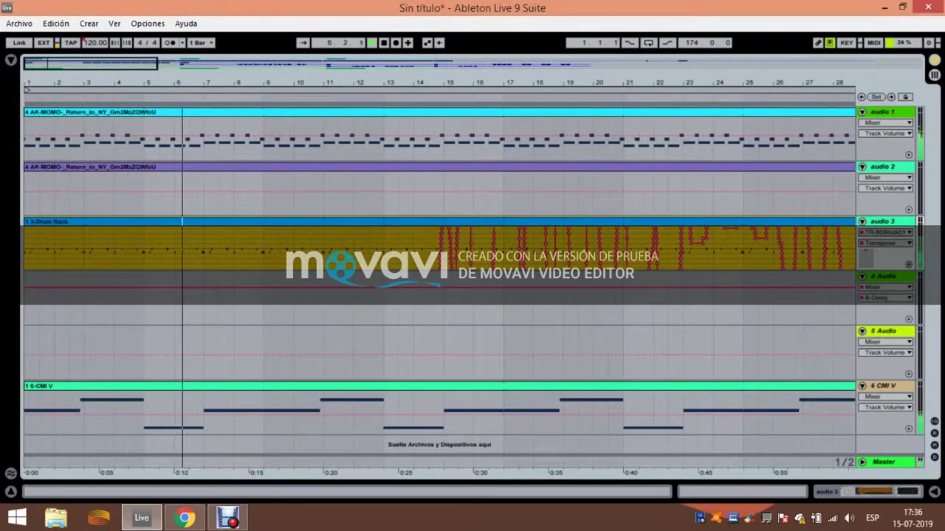
{"action": "left_click_drag", "start_coordinate": [372, 82], "coordinate": [382, 92]}
{"action": "key", "text": "minus"}
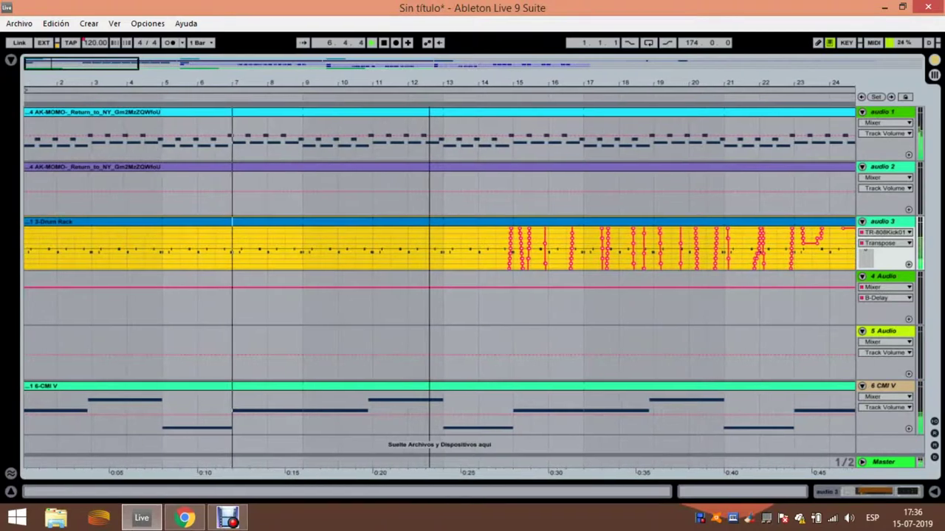
{"action": "key", "text": "plus"}
{"action": "key", "text": "plus"}
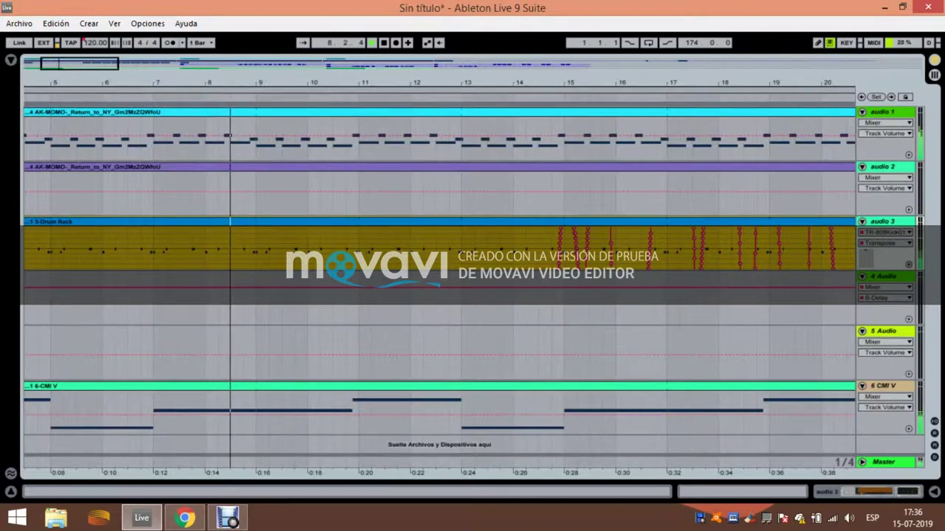
{"action": "left_click_drag", "start_coordinate": [621, 82], "coordinate": [771, 138]}
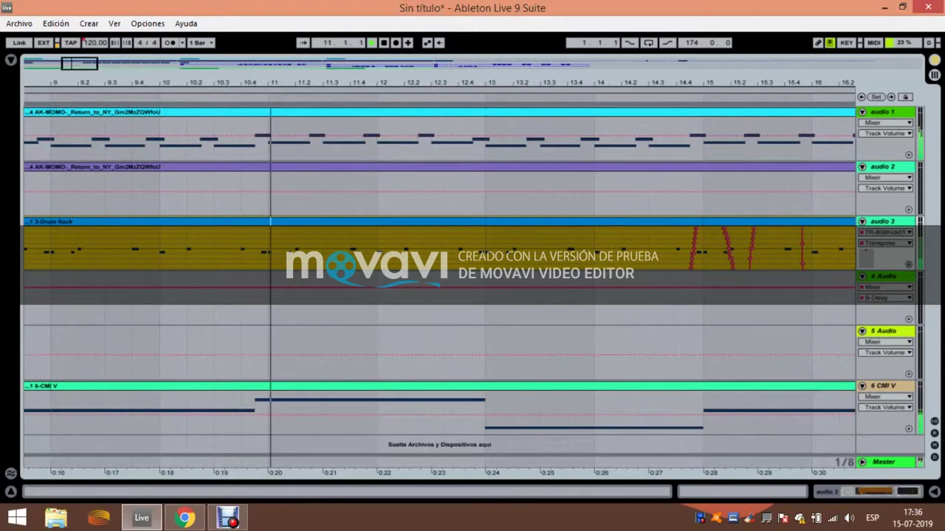
{"action": "left_click_drag", "start_coordinate": [526, 83], "coordinate": [527, 109]}
{"action": "key", "text": "plus"}
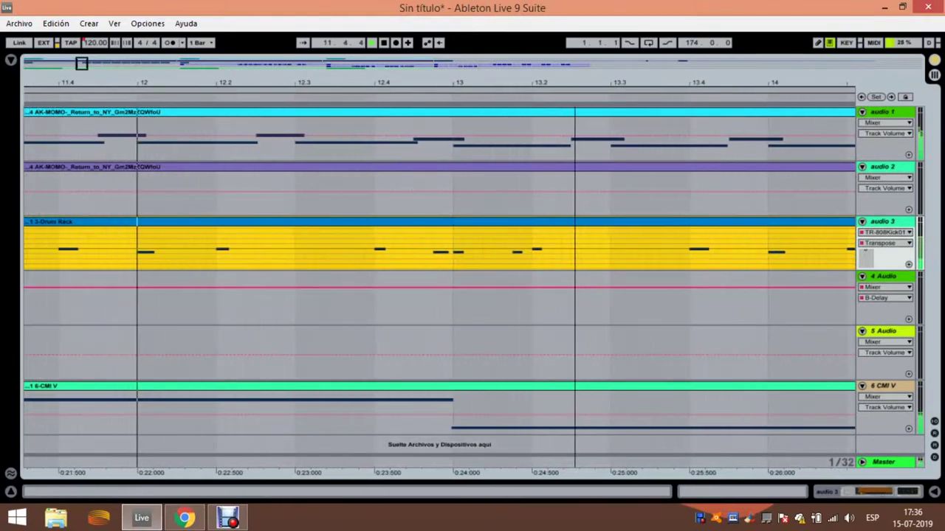
{"action": "mouse_move", "coordinate": [527, 83]}
{"action": "left_mouse_down"}
{"action": "mouse_move", "coordinate": [519, 88]}
{"action": "mouse_move", "coordinate": [529, 89]}
{"action": "left_mouse_up"}
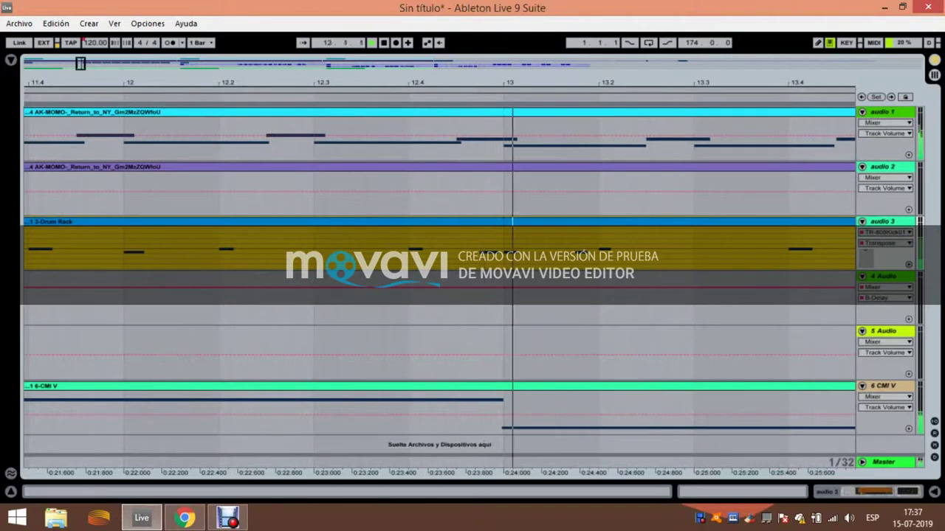
{"action": "left_click_drag", "start_coordinate": [455, 83], "coordinate": [454, 94]}
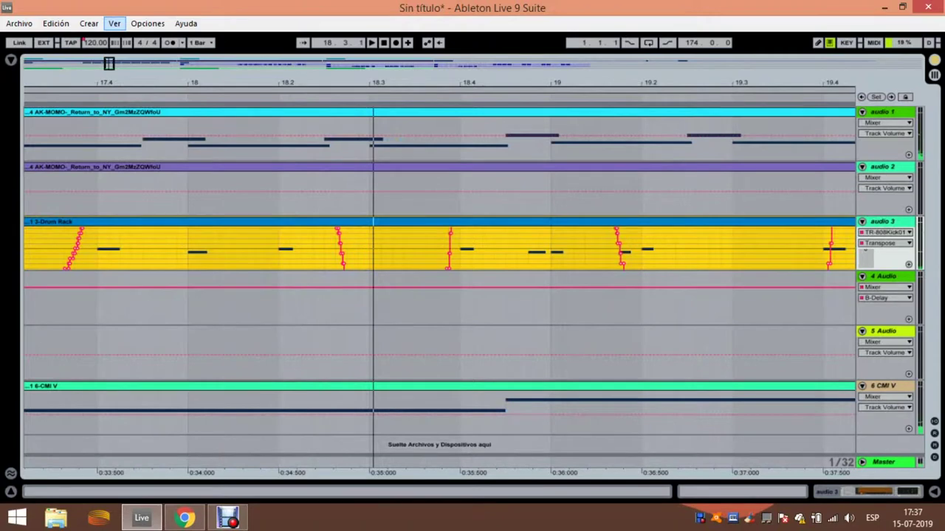
- Open the preferences and review the Audio, Look/Feel, Link/MIDI, File/Folder, Library, Record/Warp/Launch and CPU settings
{"action": "left_click", "coordinate": [148, 23]}
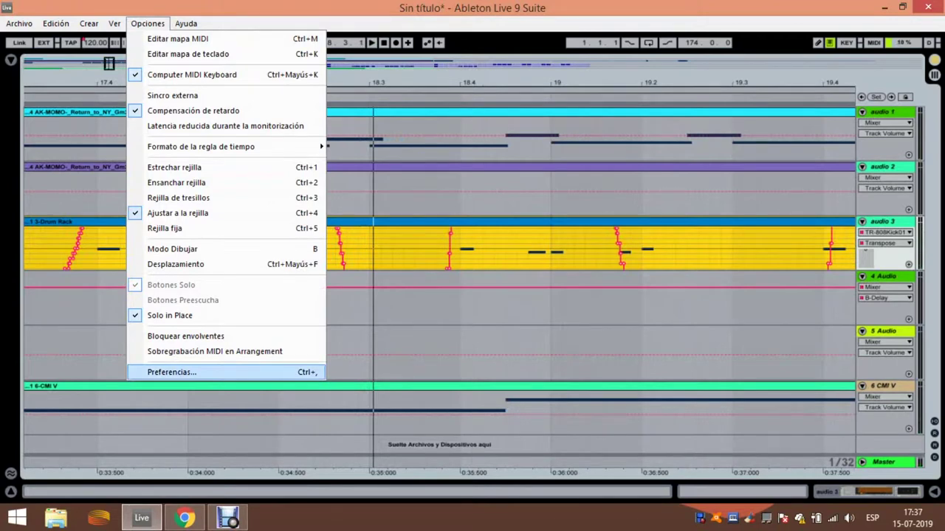
{"action": "left_click", "coordinate": [172, 372]}
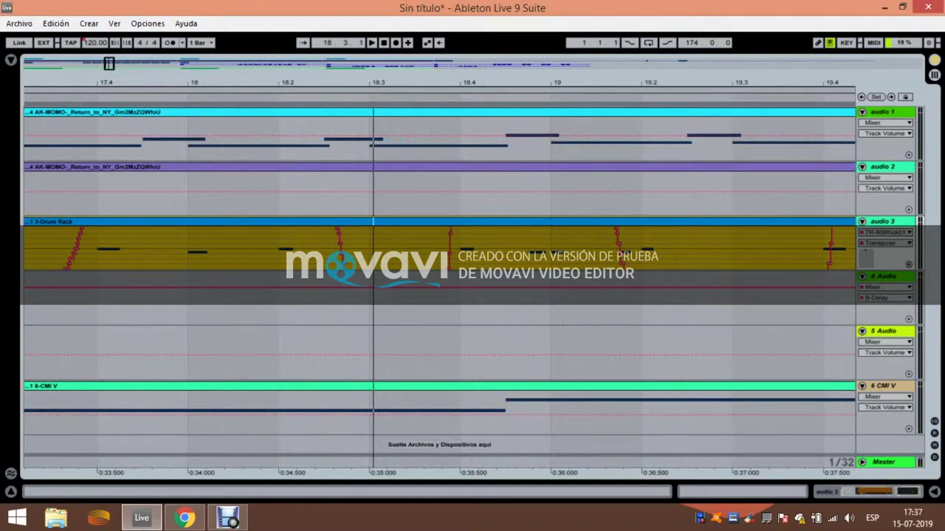
{"action": "key", "text": "ctrl+comma"}
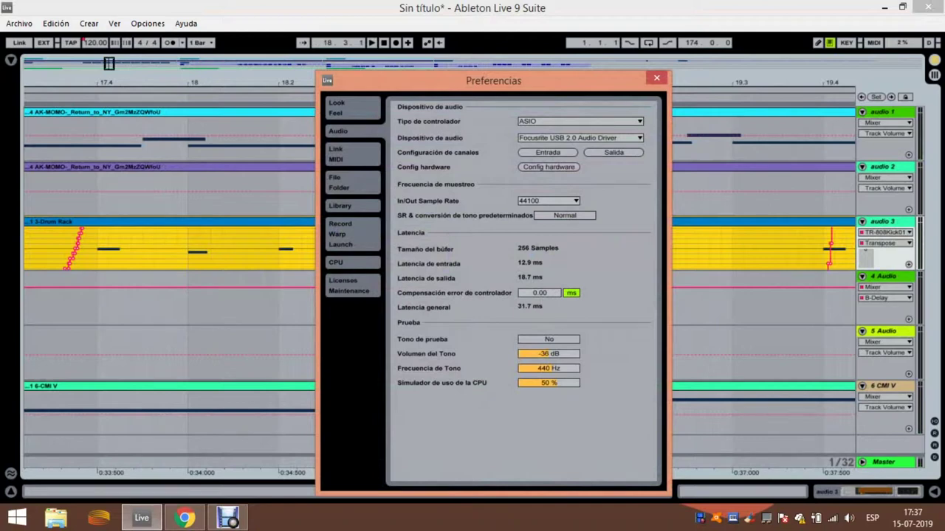
{"action": "left_click", "coordinate": [352, 234]}
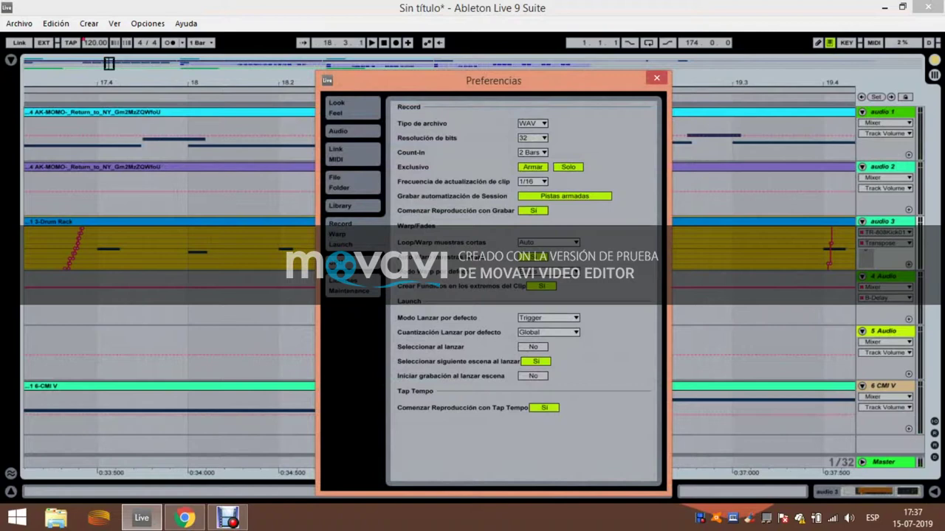
{"action": "left_click", "coordinate": [353, 108]}
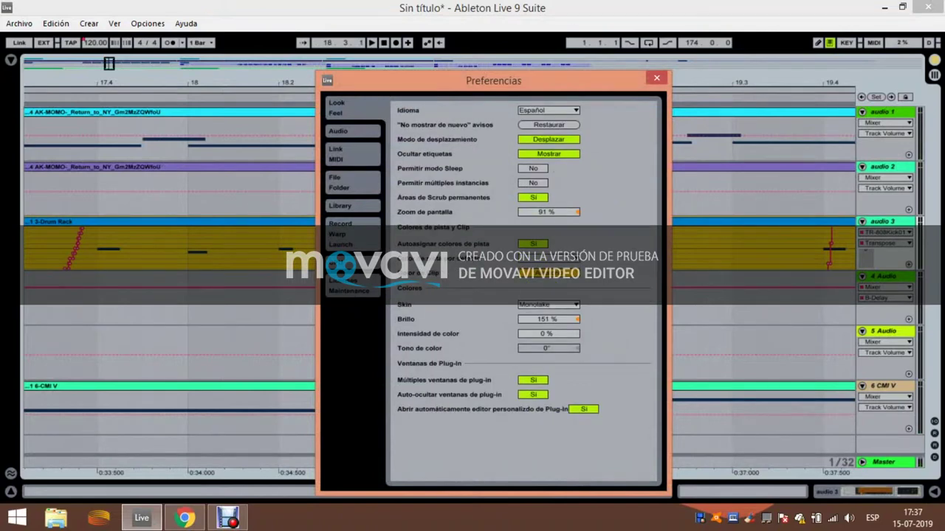
{"action": "left_click", "coordinate": [353, 131]}
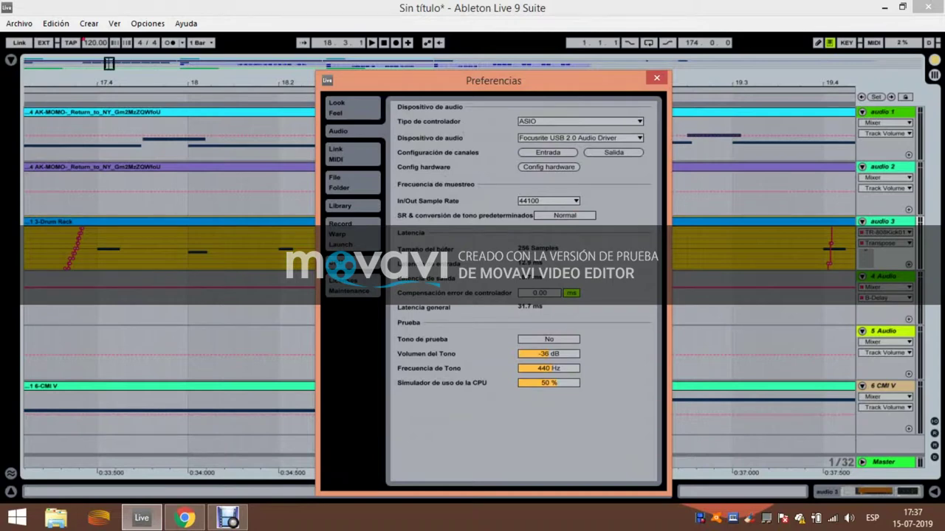
{"action": "left_click", "coordinate": [347, 154]}
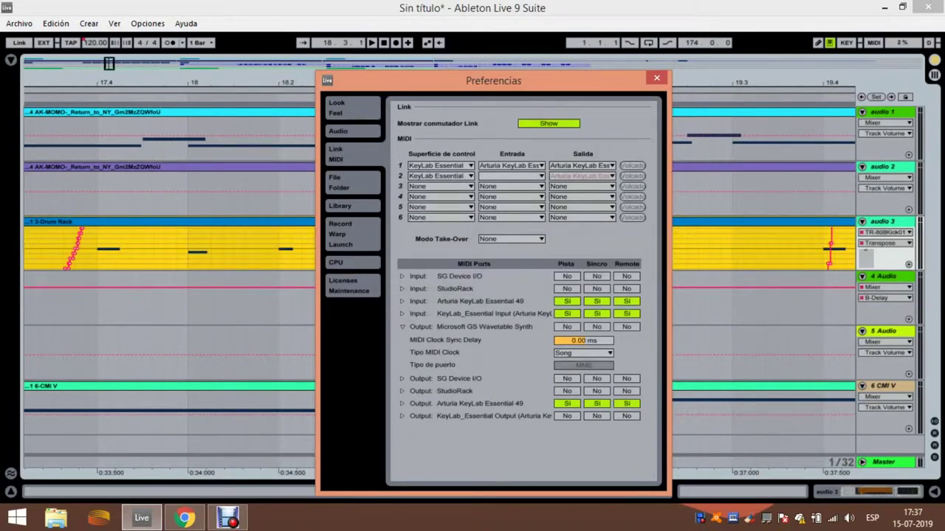
{"action": "left_click", "coordinate": [353, 182]}
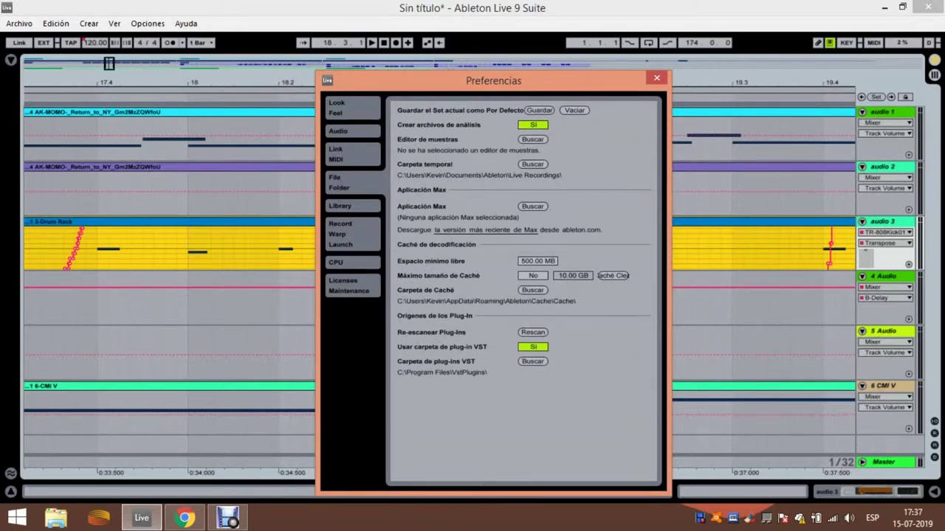
{"action": "left_click", "coordinate": [353, 206]}
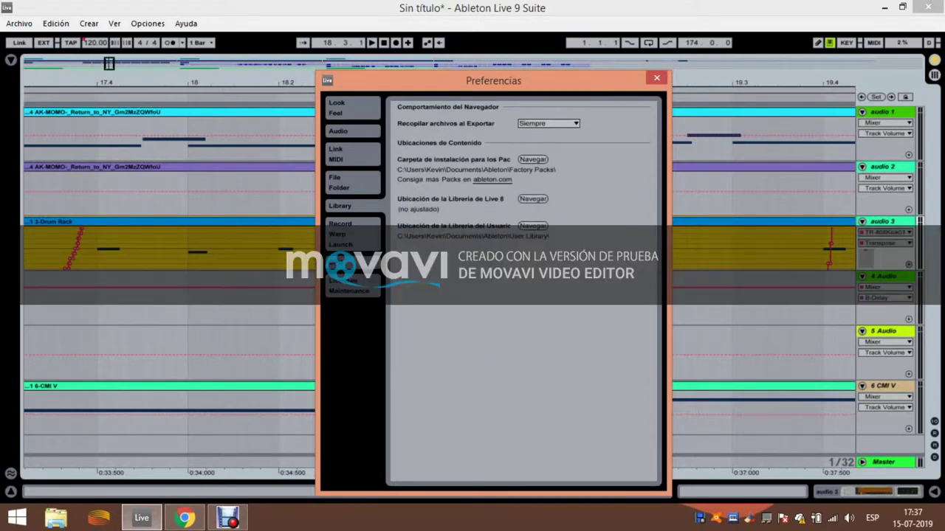
{"action": "left_click", "coordinate": [353, 234]}
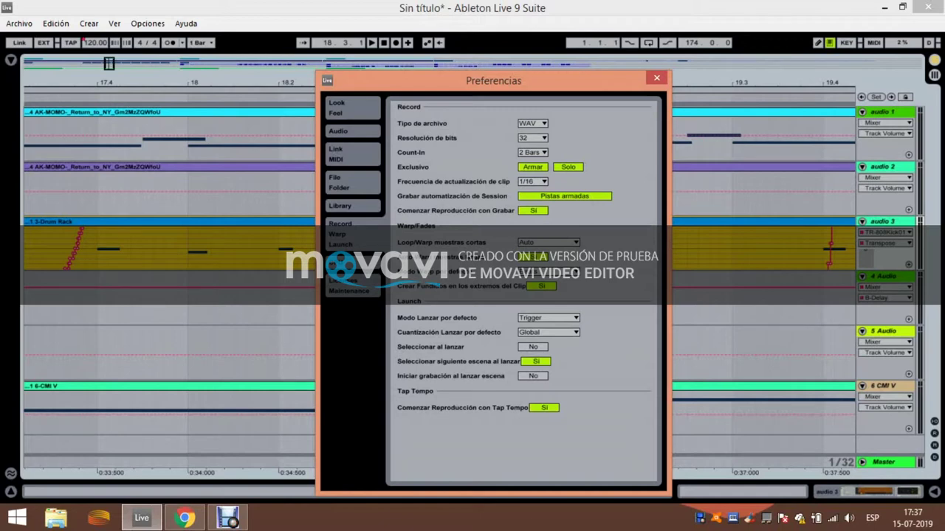
{"action": "left_click", "coordinate": [353, 263]}
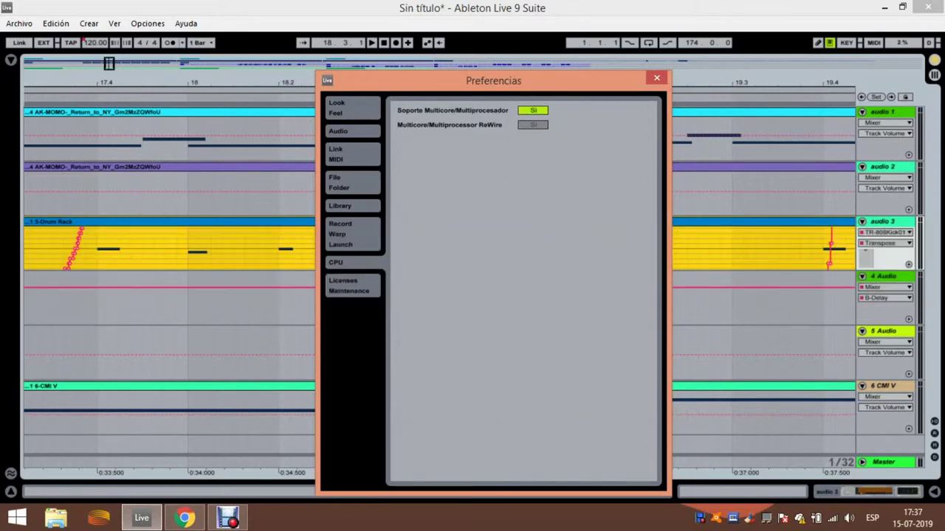
- Review the preferences again from Record/Warp/Launch back to Look/Feel, check Licenses/Maintenance, and close the preferences
{"action": "left_click", "coordinate": [353, 234]}
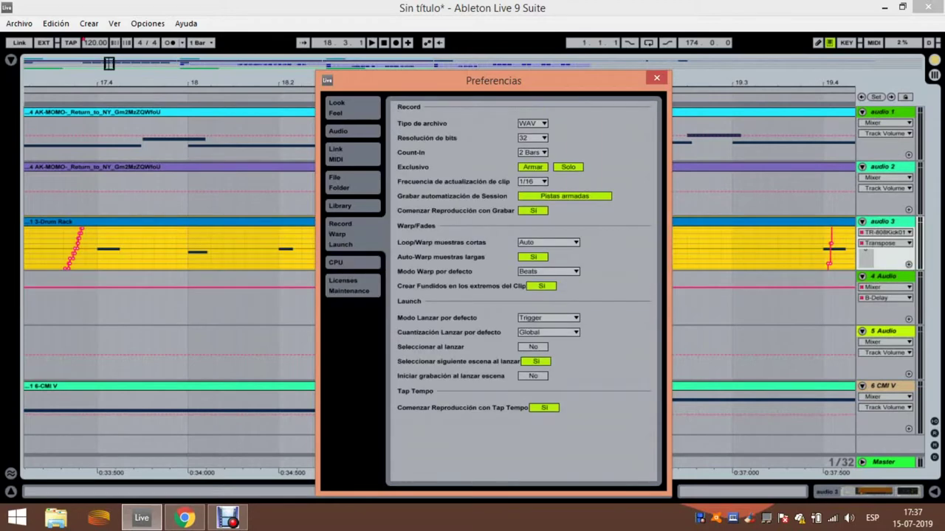
{"action": "left_click", "coordinate": [340, 206]}
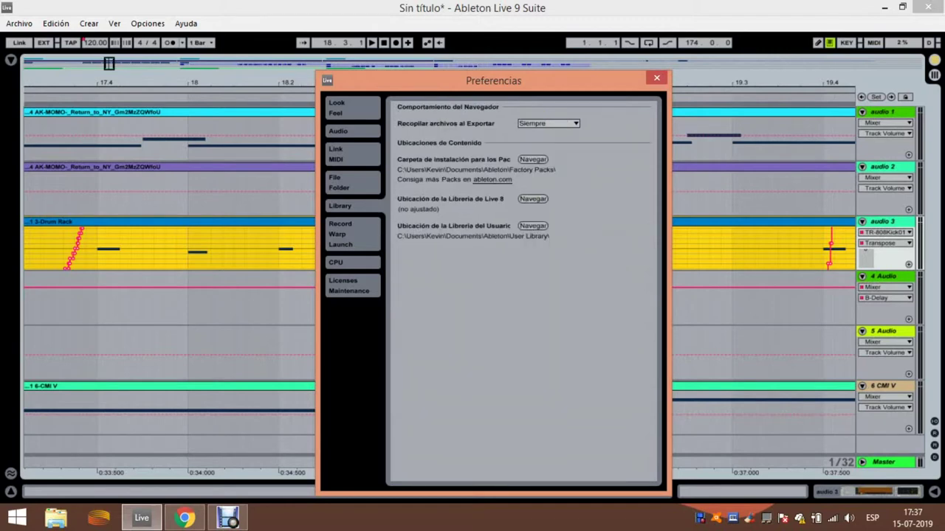
{"action": "left_click", "coordinate": [339, 182]}
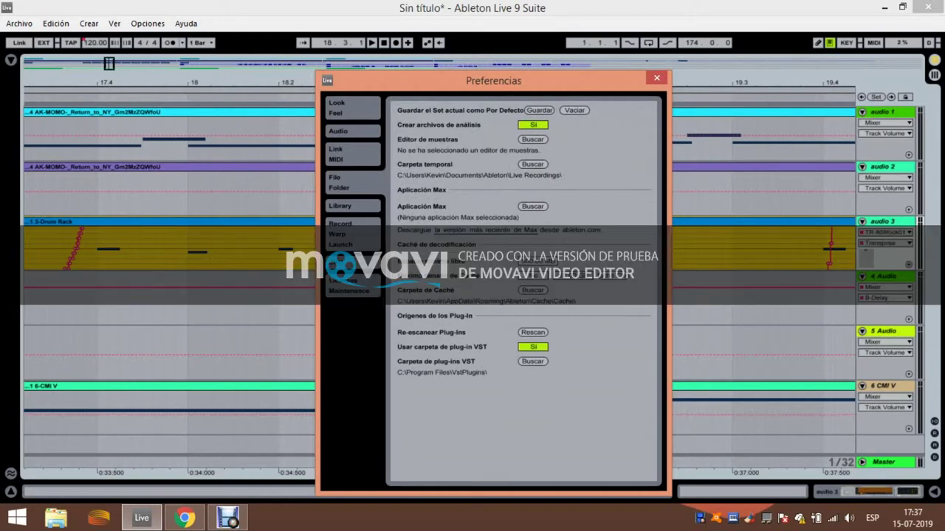
{"action": "left_click", "coordinate": [338, 154]}
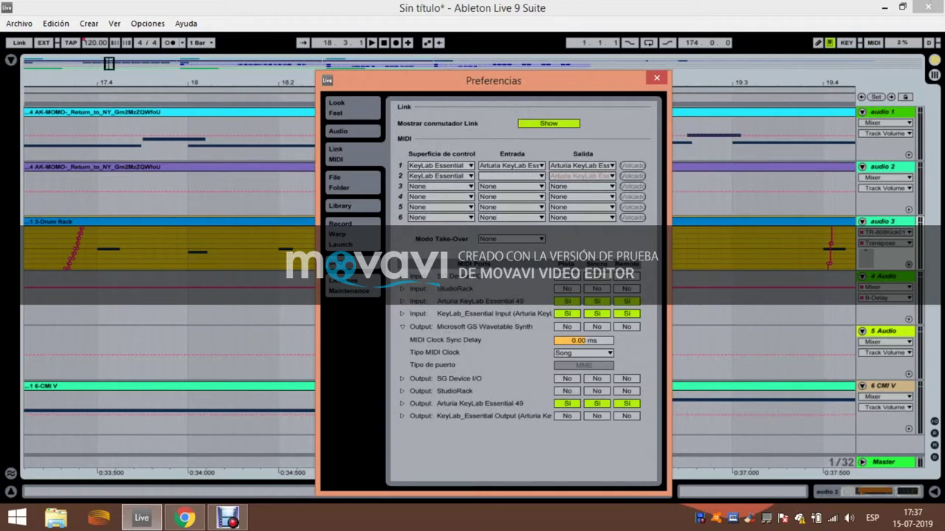
{"action": "key", "text": "Up"}
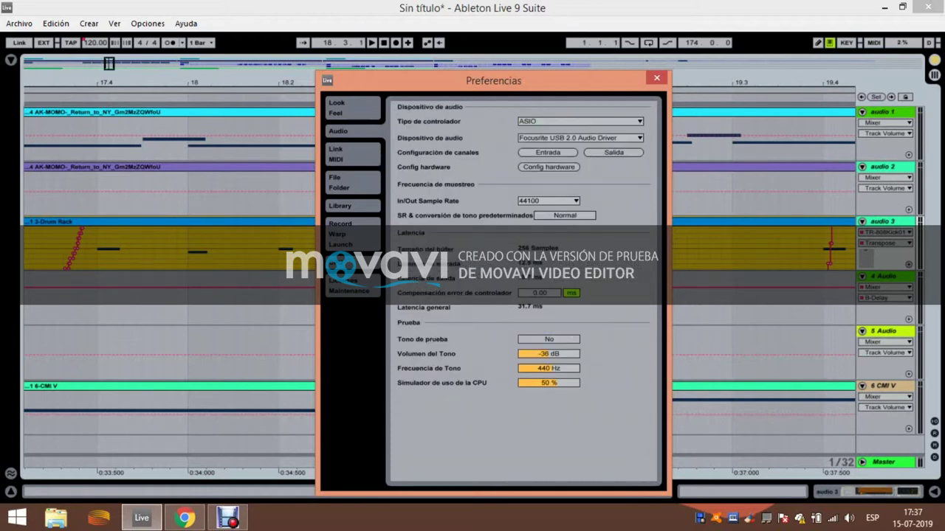
{"action": "key", "text": "Up"}
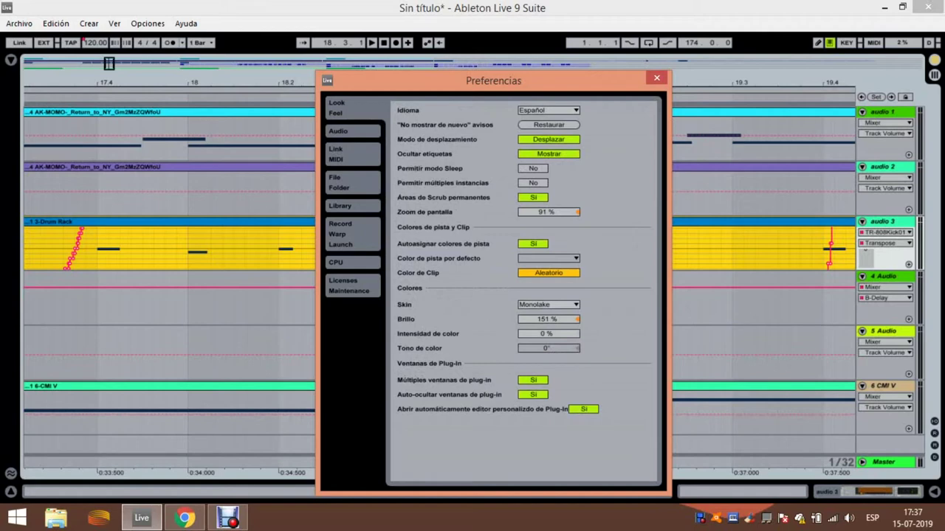
{"action": "left_click", "coordinate": [352, 285]}
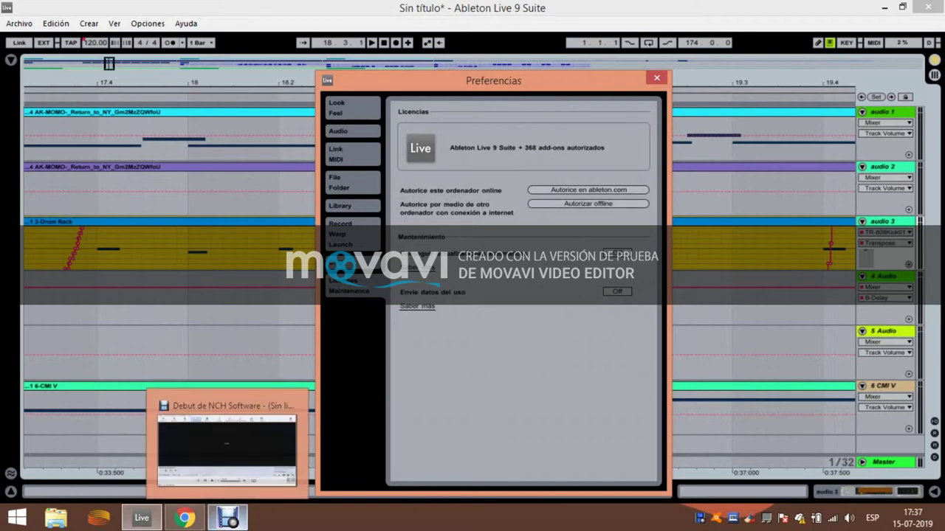
{"action": "key", "text": "Escape"}
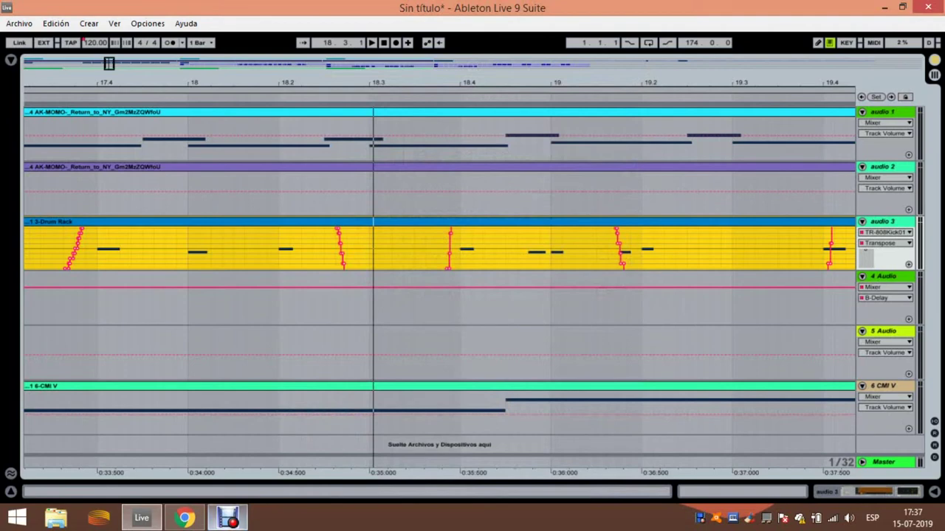
- Switch to the Debut screen recorder window
{"action": "mouse_move", "coordinate": [227, 518]}
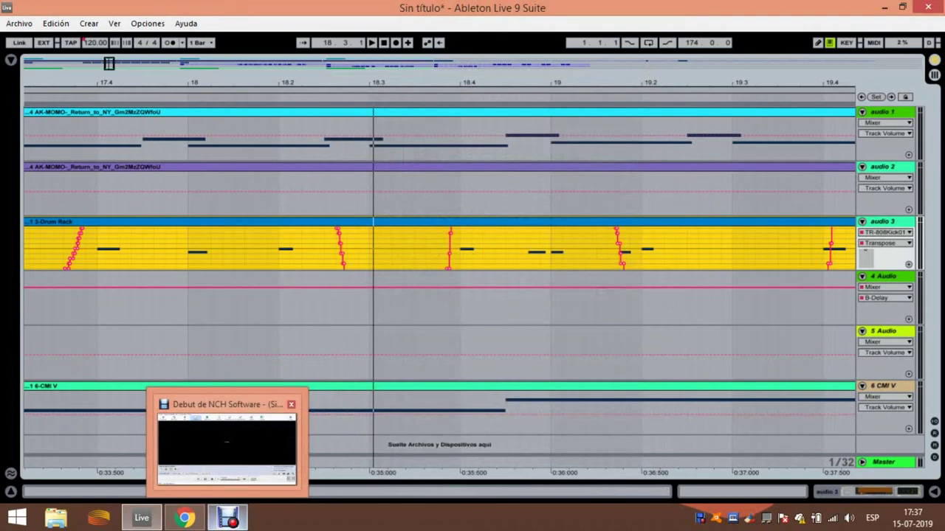
{"action": "mouse_move", "coordinate": [228, 450]}
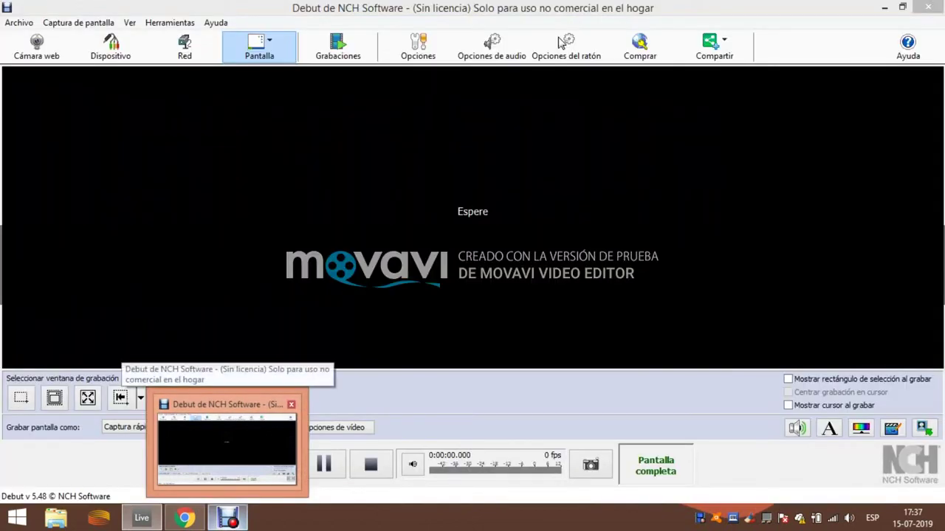
{"action": "left_click", "coordinate": [228, 450]}
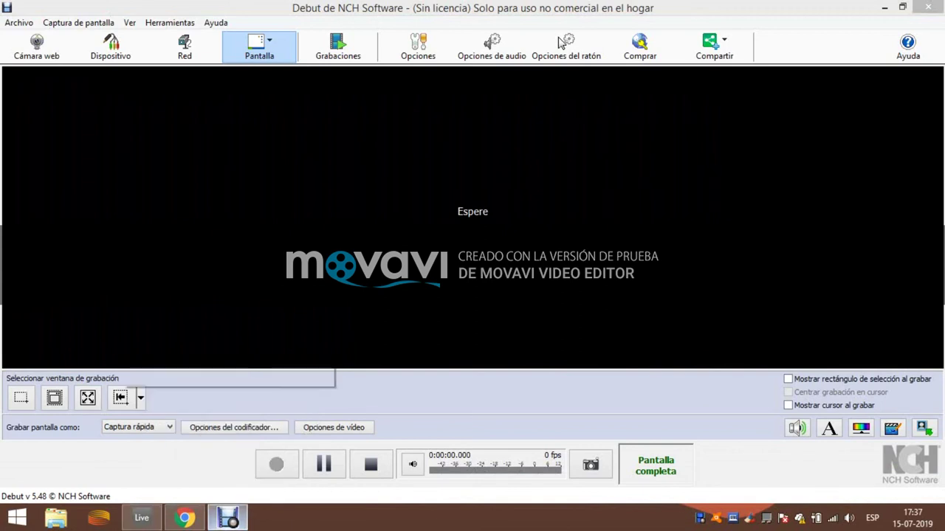